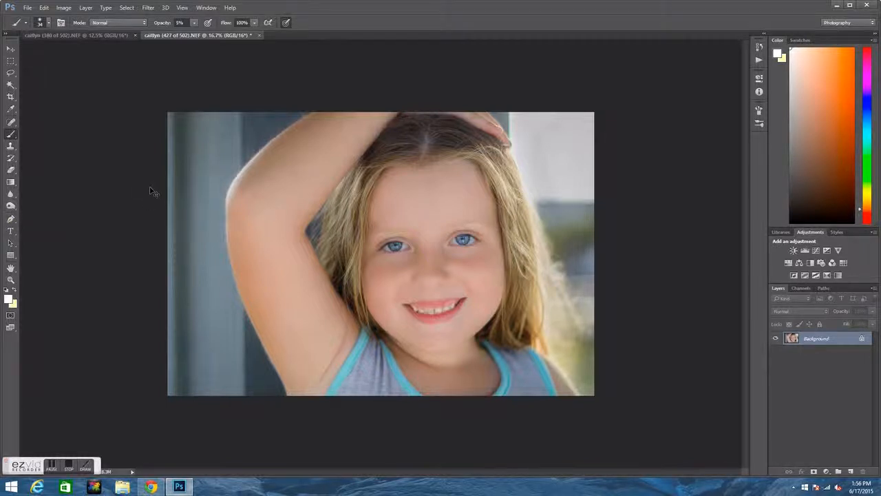
Lighten the irises of both eyes with the Dodge tool in the Midtones range.
key(ctrl+plus)
key(ctrl+plus)
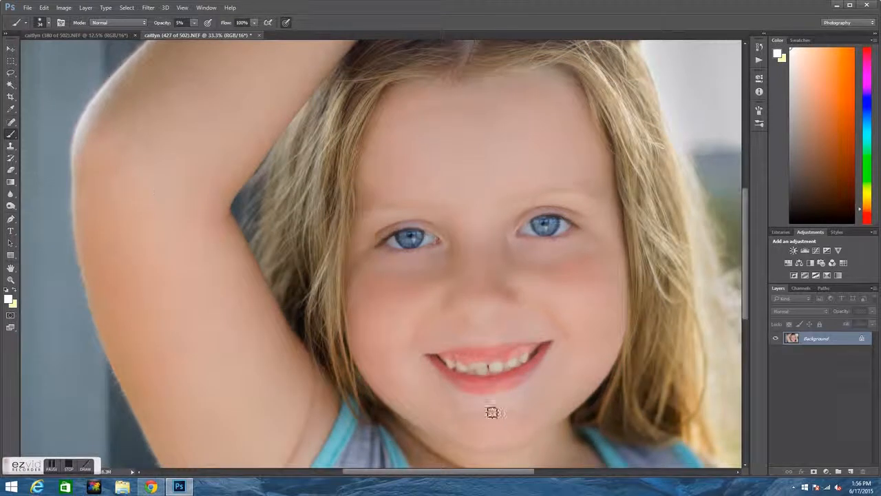
drag(520, 473, 552, 472)
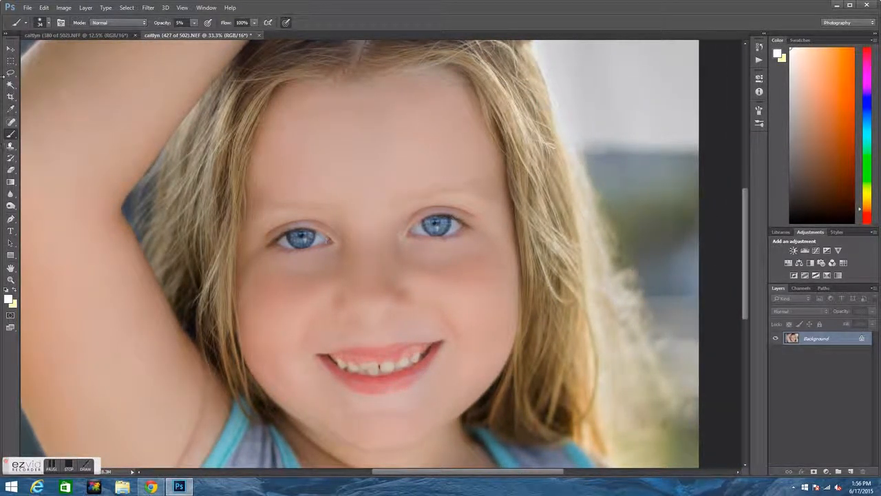
click(11, 206)
right_click(13, 208)
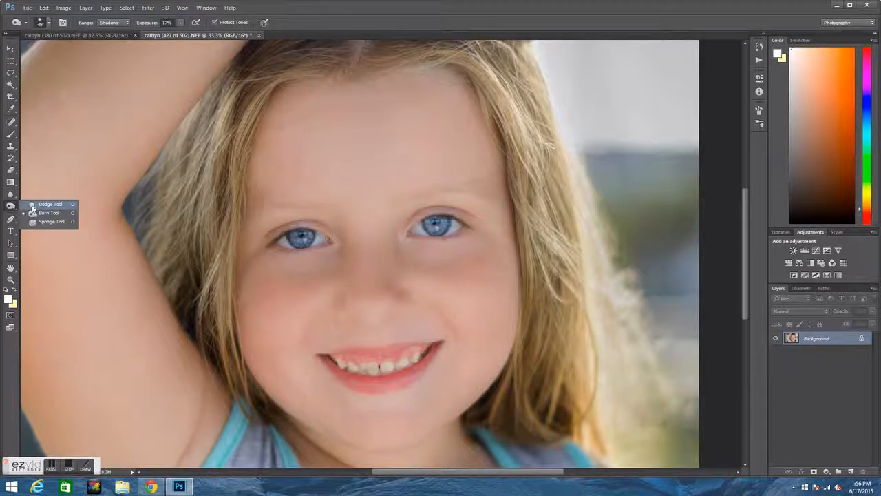
click(42, 203)
mouse_move(295, 239)
mouse_down()
mouse_move(285, 241)
mouse_move(298, 240)
mouse_up()
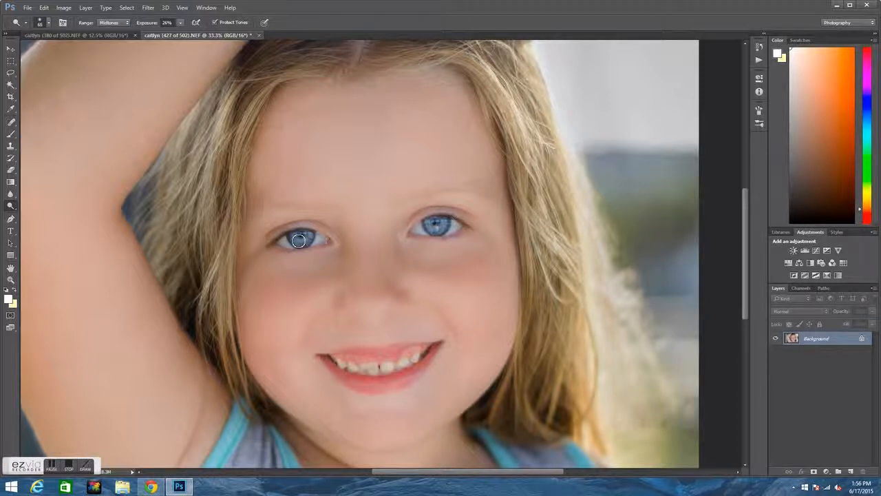
click(112, 23)
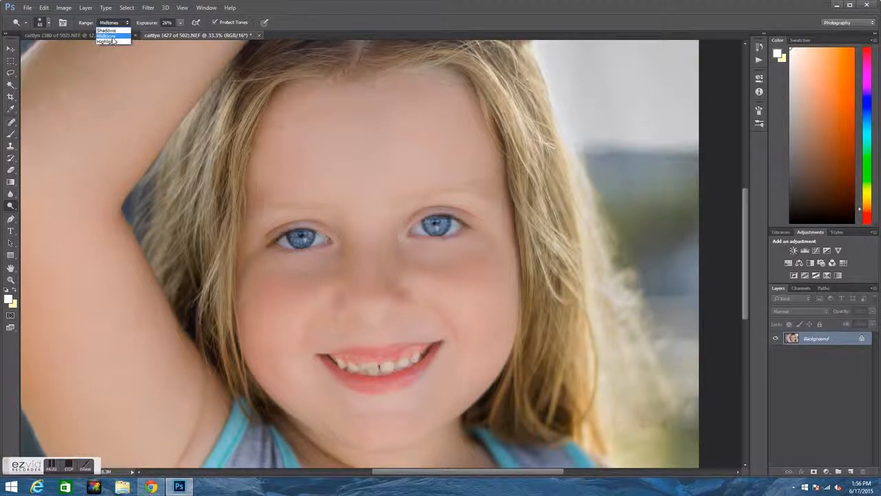
click(107, 36)
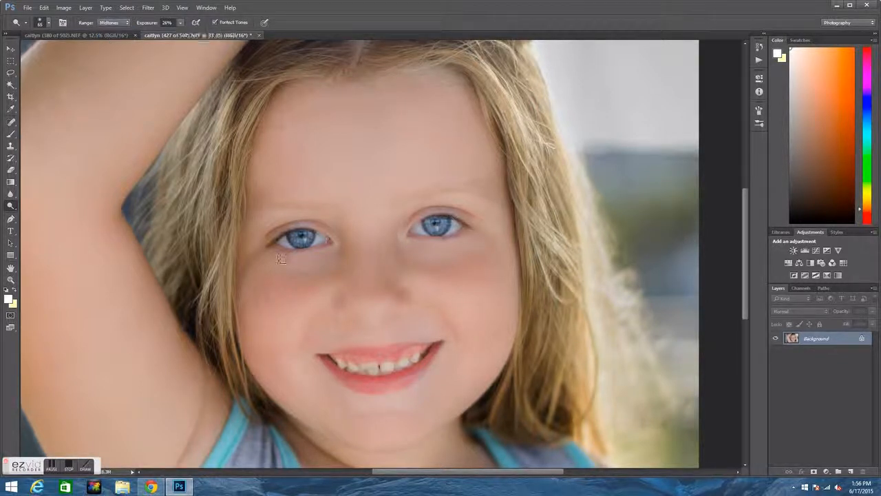
drag(296, 240, 309, 238)
mouse_move(425, 235)
mouse_down()
mouse_move(446, 228)
mouse_move(444, 237)
mouse_move(445, 228)
mouse_up()
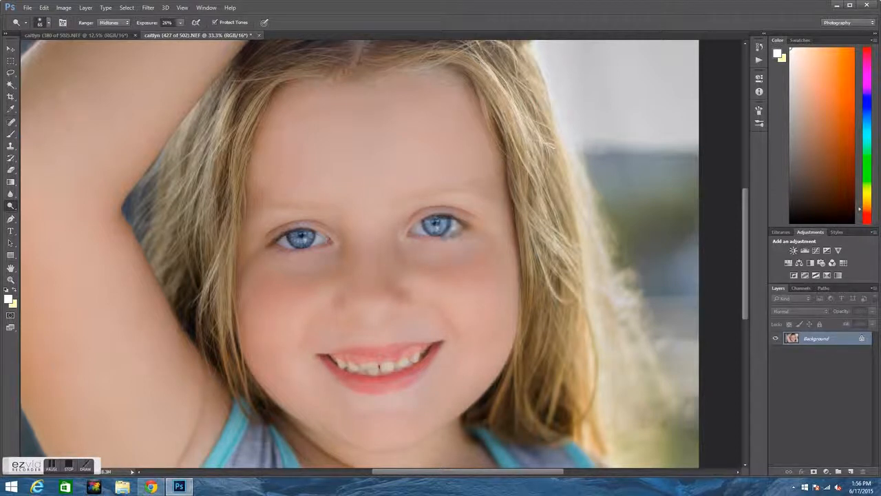
mouse_move(289, 237)
mouse_down()
mouse_move(312, 243)
mouse_move(296, 248)
mouse_move(294, 239)
mouse_up()
Try darkening the iris with the Burn tool in the Shadows range.
click(10, 206)
click(48, 213)
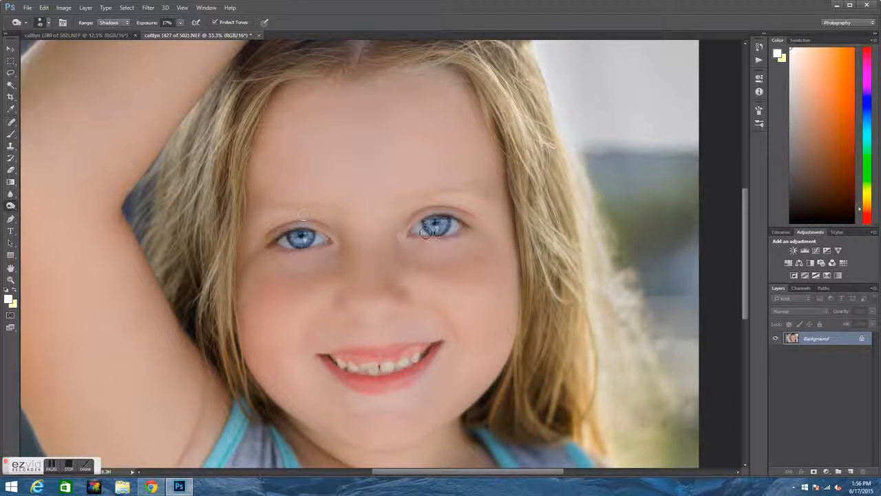
drag(440, 225, 436, 225)
key(ctrl+z)
In Quick Mask mode, paint over both irises with a 97 px brush at 100% opacity.
click(11, 316)
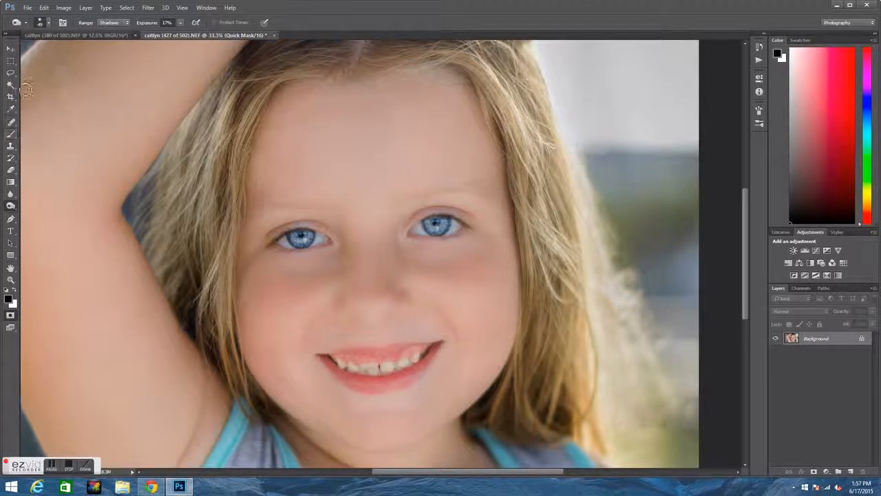
click(11, 135)
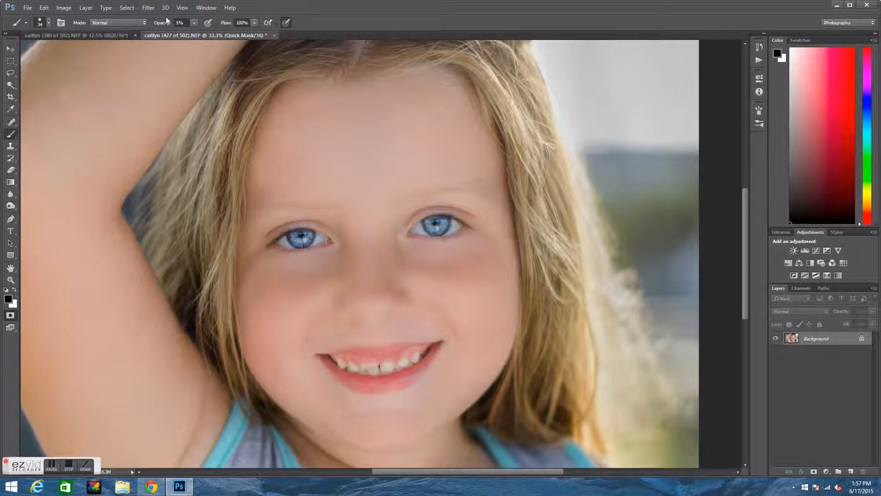
drag(194, 33, 252, 34)
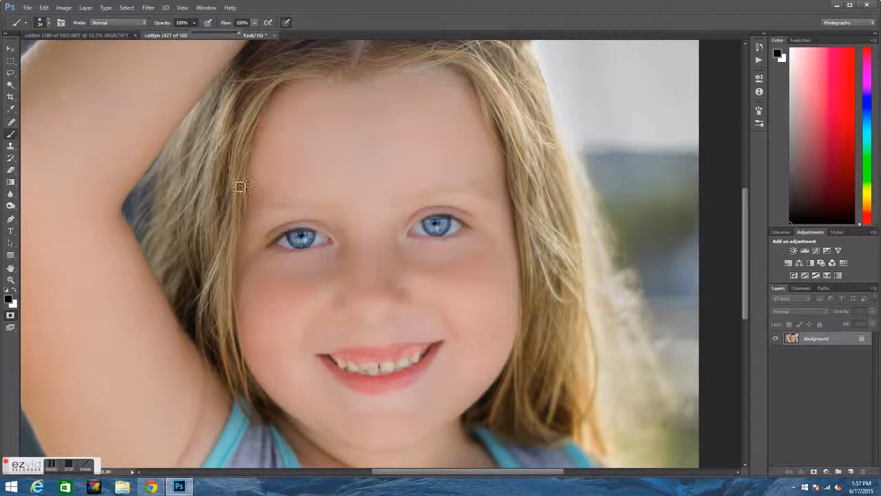
click(48, 24)
drag(82, 49, 81, 51)
click(301, 238)
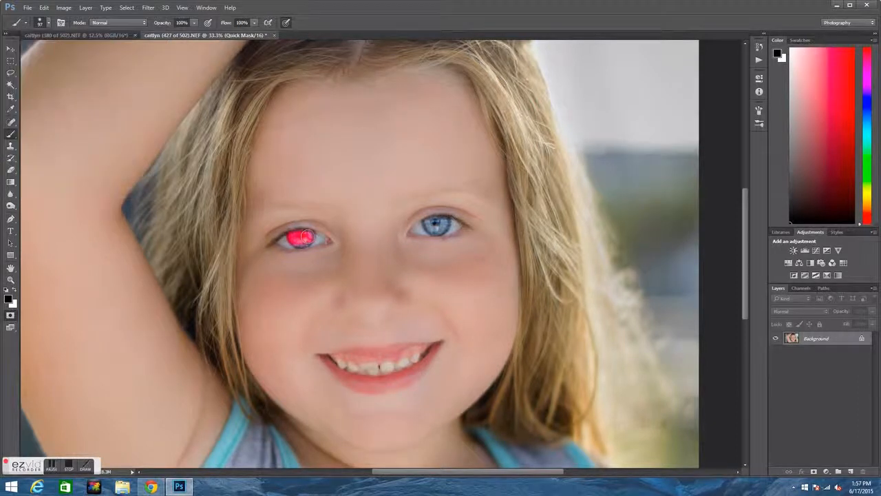
click(434, 222)
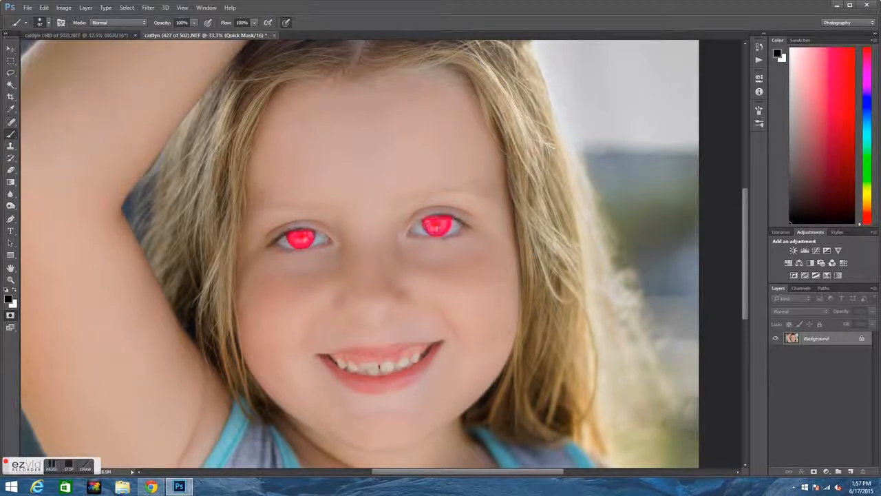
Leave Quick Mask mode to turn the painted irises into a selection.
click(14, 291)
click(10, 316)
click(10, 316)
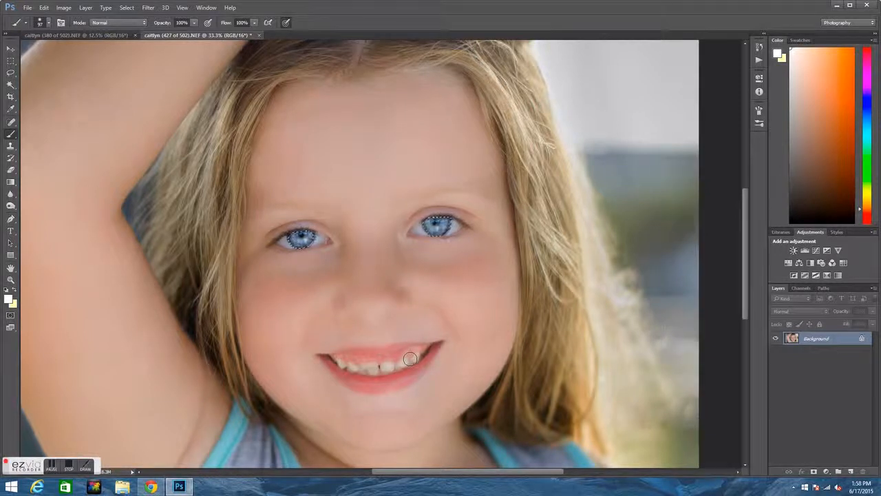
Start the Camera Raw Filter on the selected irises and set Clarity to +71 and Exposure to +0.10.
click(148, 7)
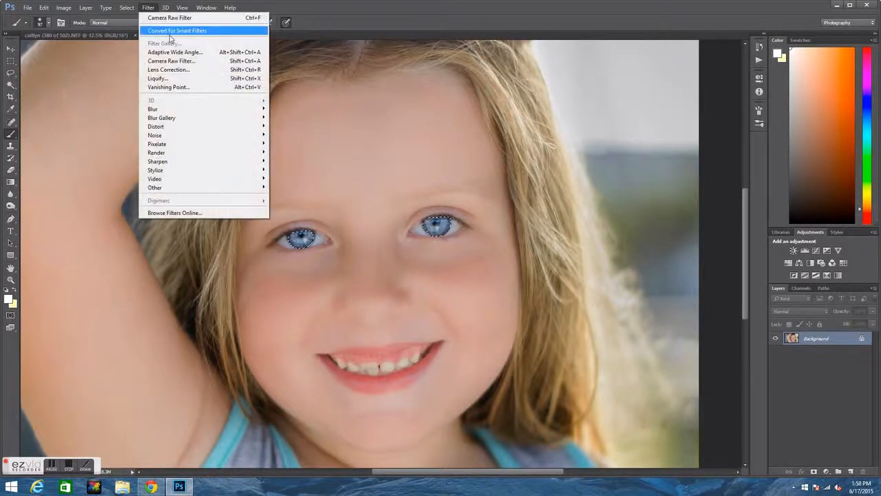
click(171, 60)
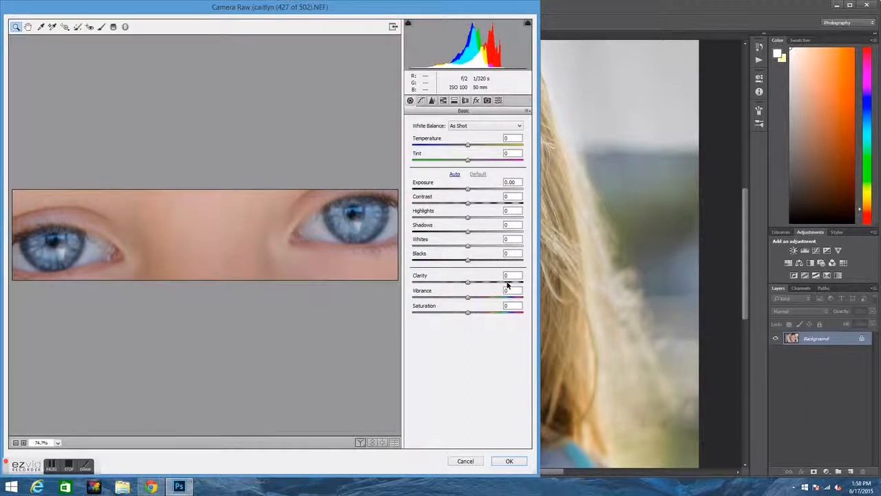
click(506, 282)
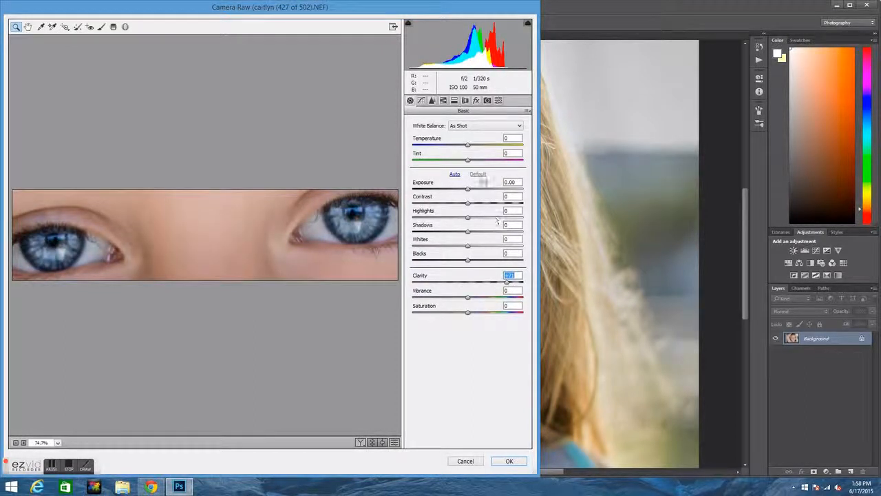
click(512, 182)
key(Return)
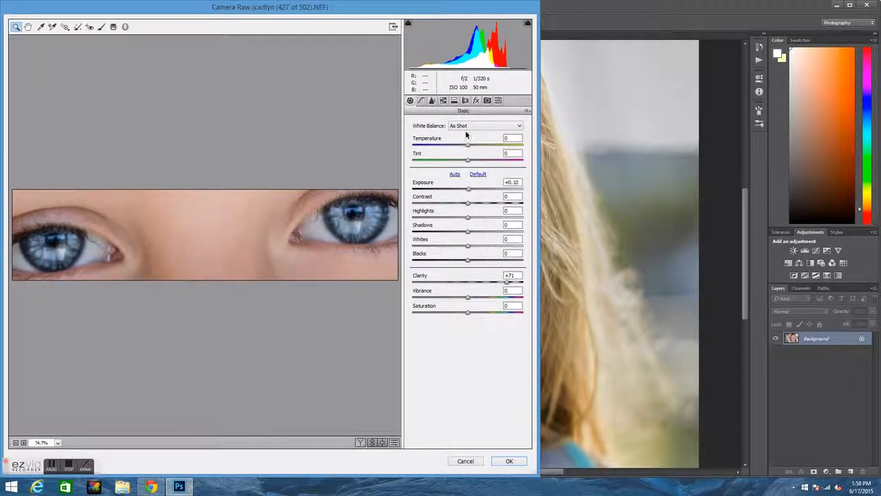
Raise the Sharpening Amount for the irises, apply the Camera Raw filter and clear the selection.
click(432, 102)
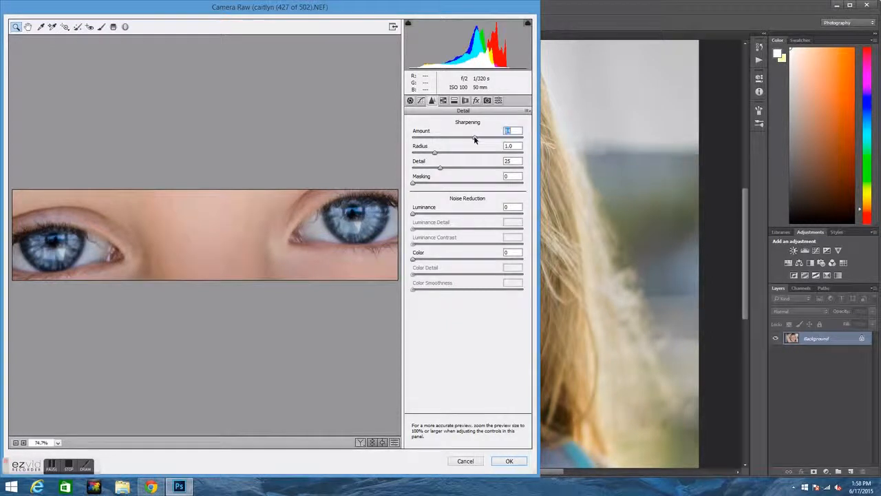
drag(473, 137, 478, 137)
click(508, 460)
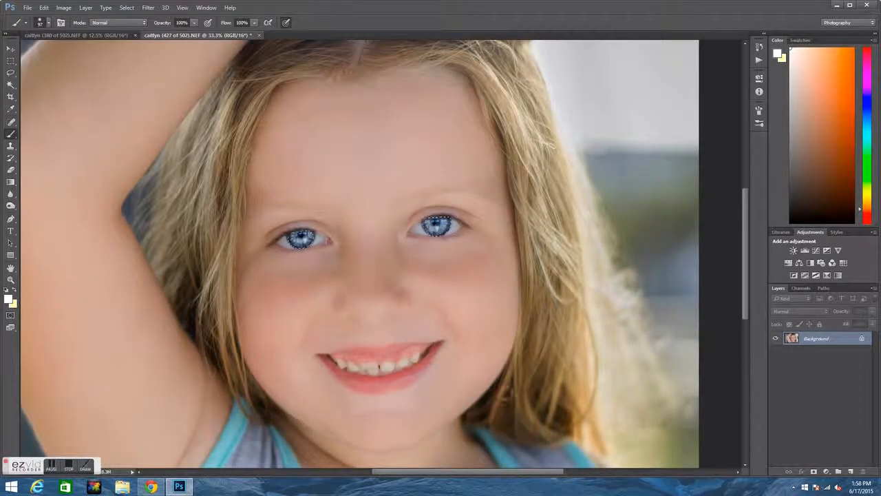
key(m)
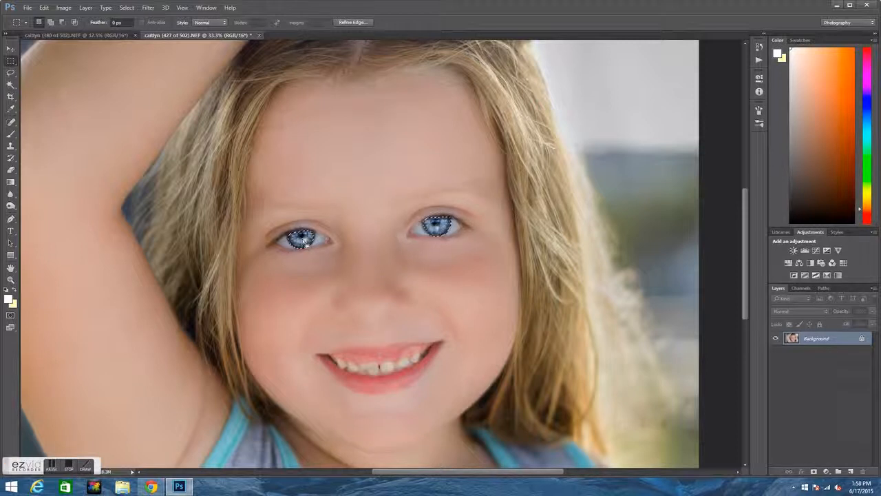
key(ctrl+d)
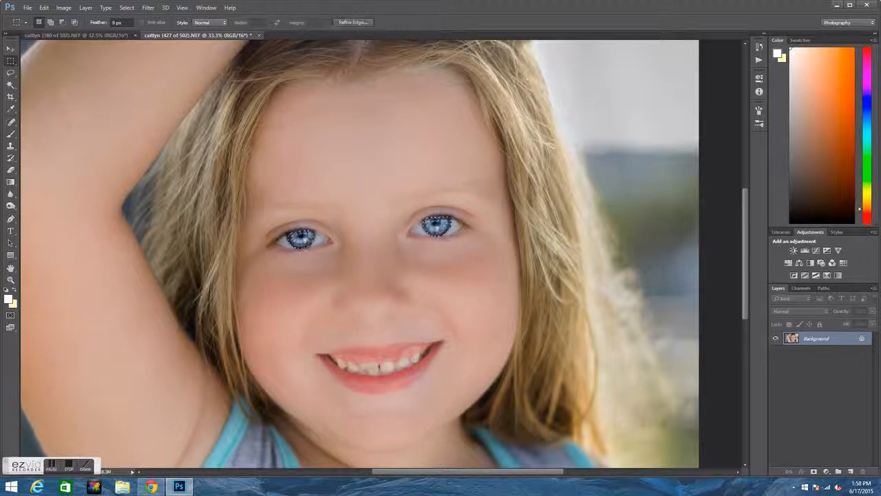
click(759, 61)
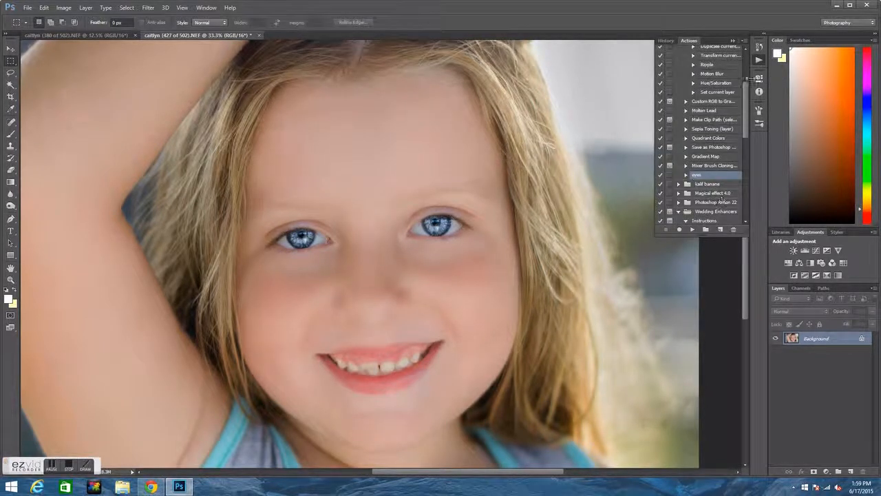
click(759, 61)
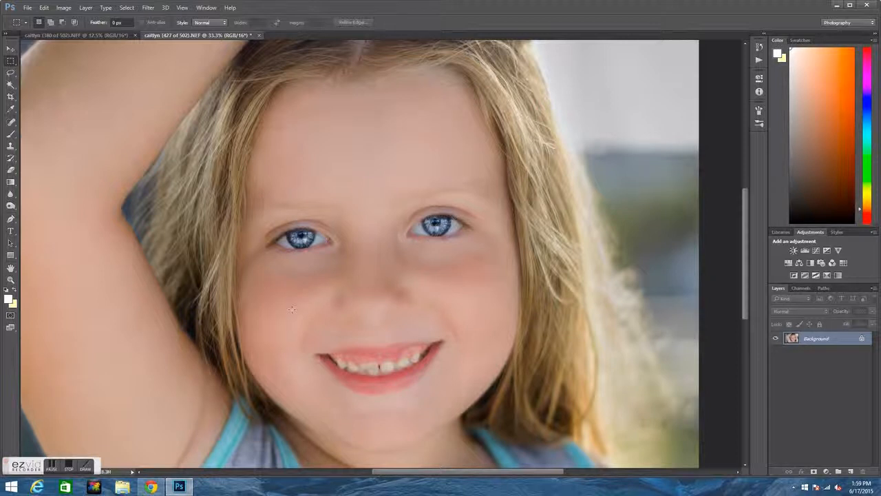
key(ctrl+minus)
key(ctrl+minus)
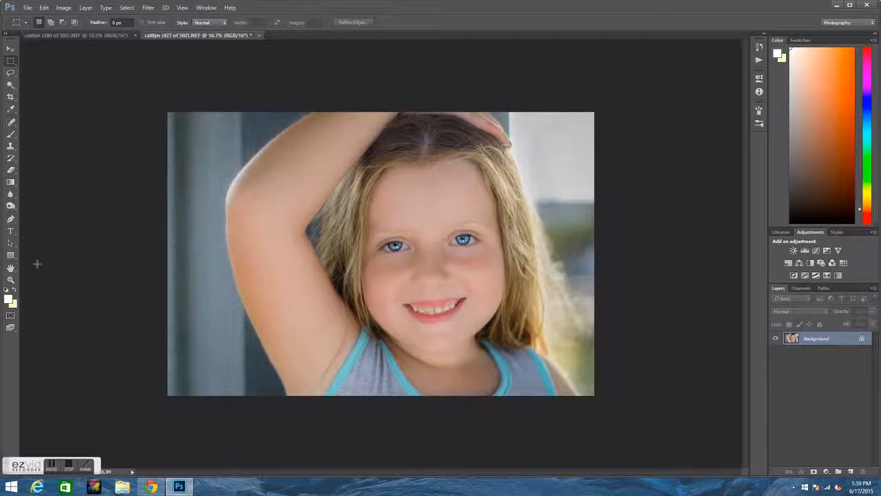
Set up the Brush tool with a 43 px size and 5% opacity for retouching the eyes.
key(ctrl+plus)
key(ctrl+plus)
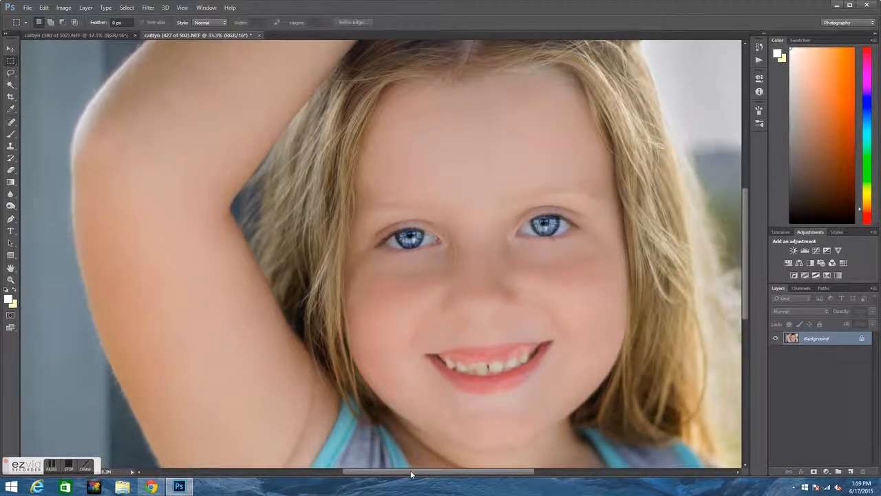
drag(413, 474, 435, 474)
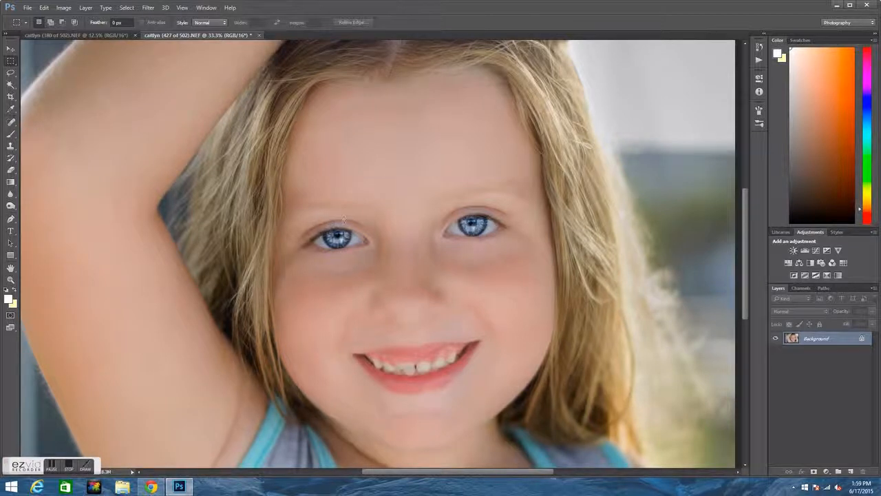
click(10, 132)
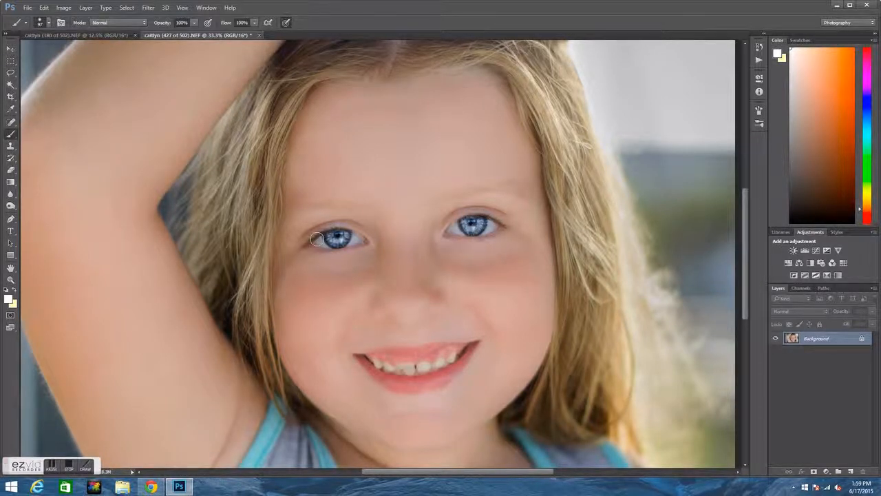
click(49, 23)
click(71, 52)
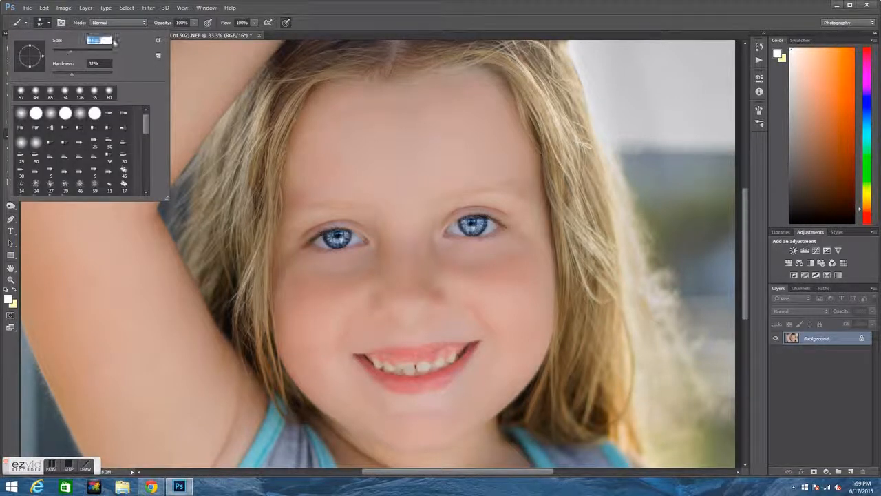
drag(71, 53, 65, 53)
key(Return)
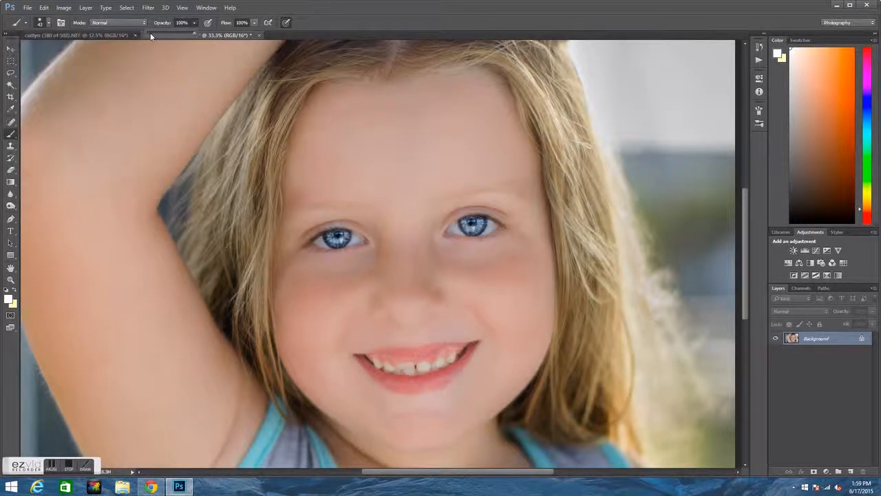
drag(184, 22, 157, 30)
text(5)
Confirm white (255, 255, 255) as the foreground color and brush lightly over the whites of both eyes.
click(9, 298)
click(8, 298)
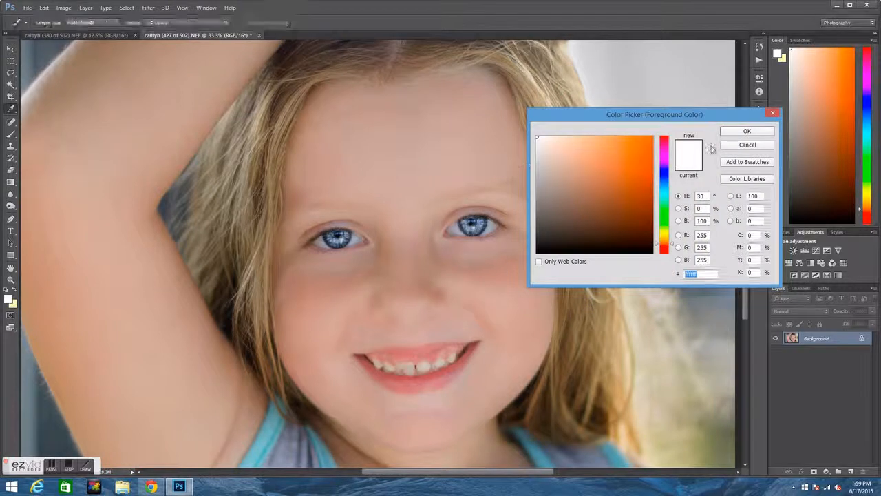
key(Return)
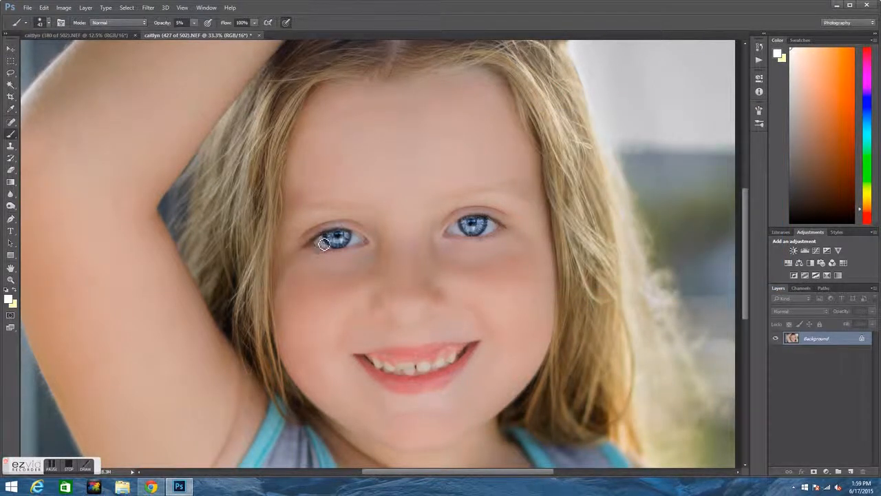
drag(325, 248, 362, 244)
drag(453, 237, 496, 231)
key(ctrl+minus)
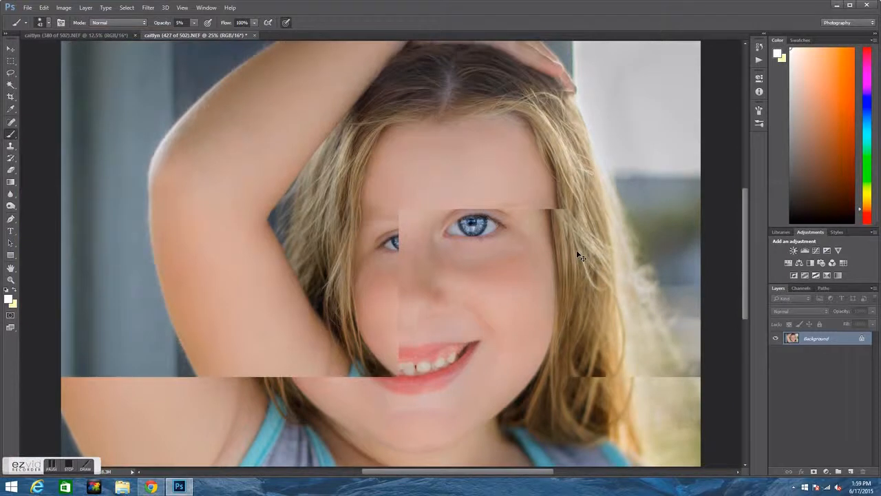